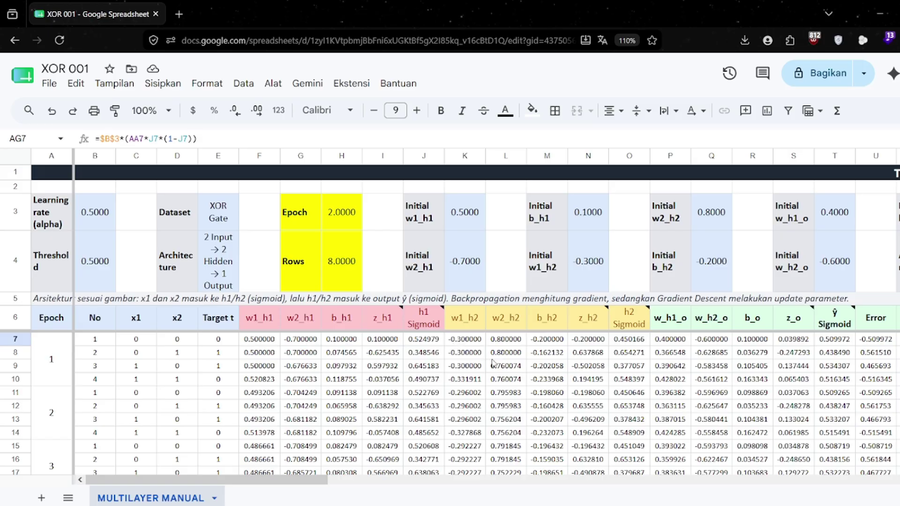
Advance the slides to the manual calculation for iteration 1 (0,0) and compare its forward propagation with the XOR 001 spreadsheet.
key("alt+Tab")
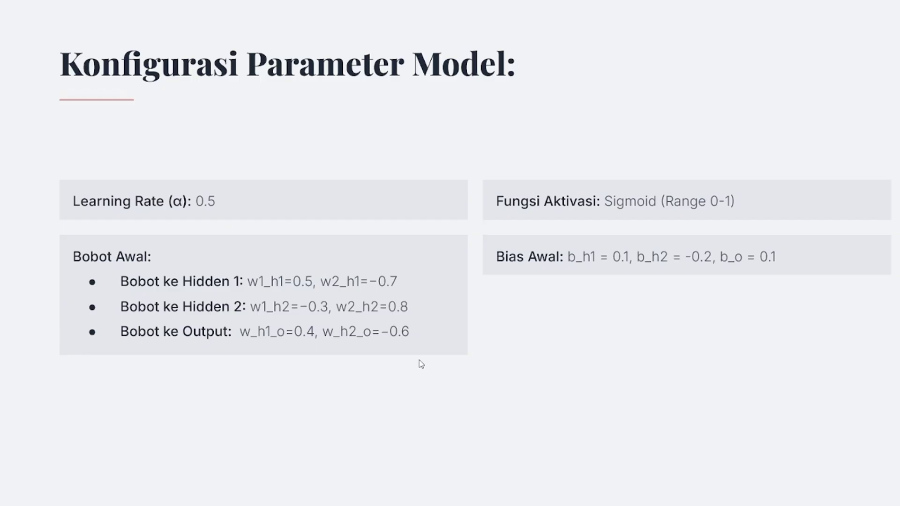
key("Right")
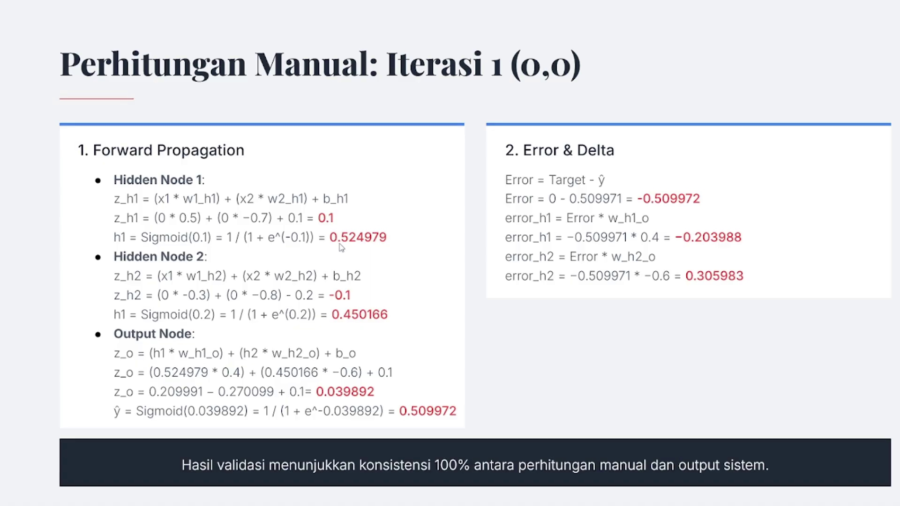
key("alt+Tab")
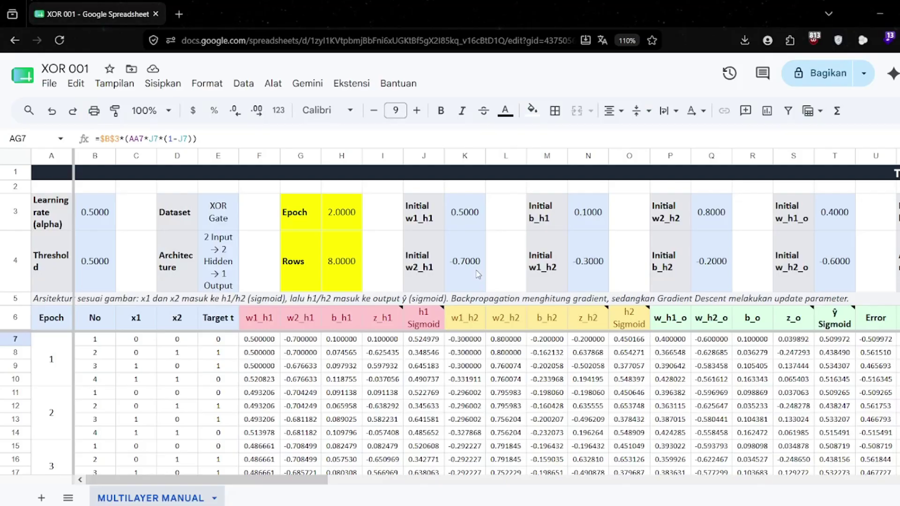
key("alt+Tab")
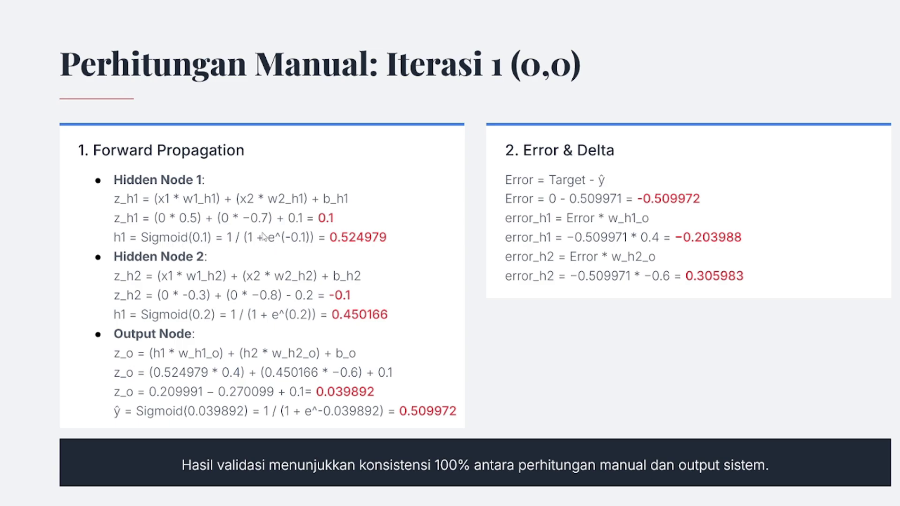
key("alt+Tab")
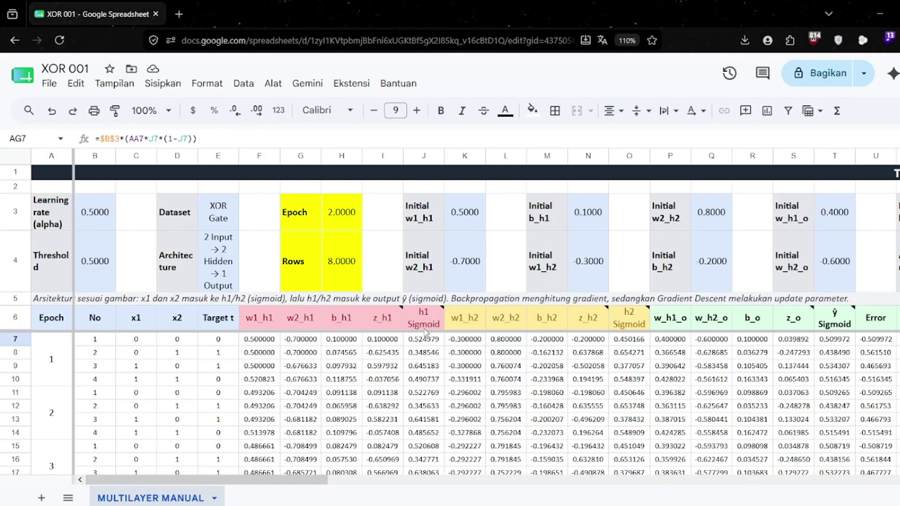
Inspect the h1 Sigmoid formula in J7 and its z_h1 reference, comparing them with the Hidden Node 1 calculation on the slide.
left_click(424, 339)
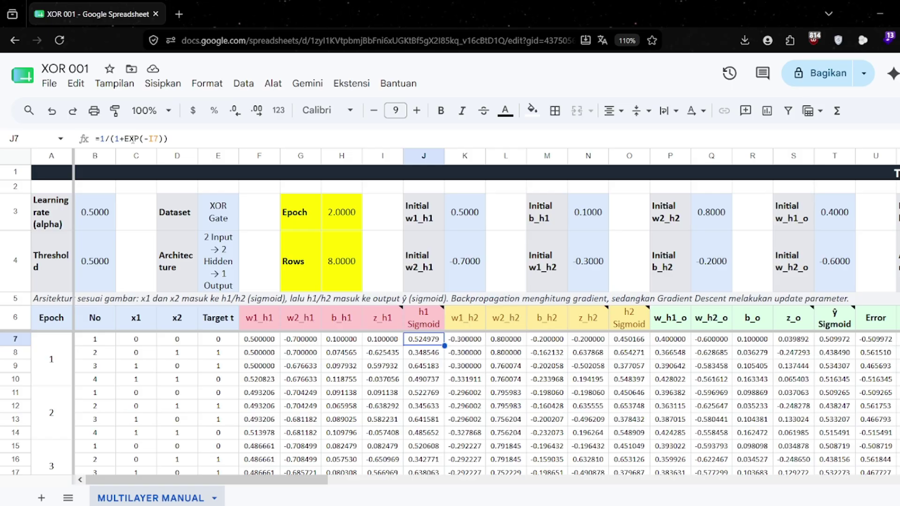
left_click(128, 139)
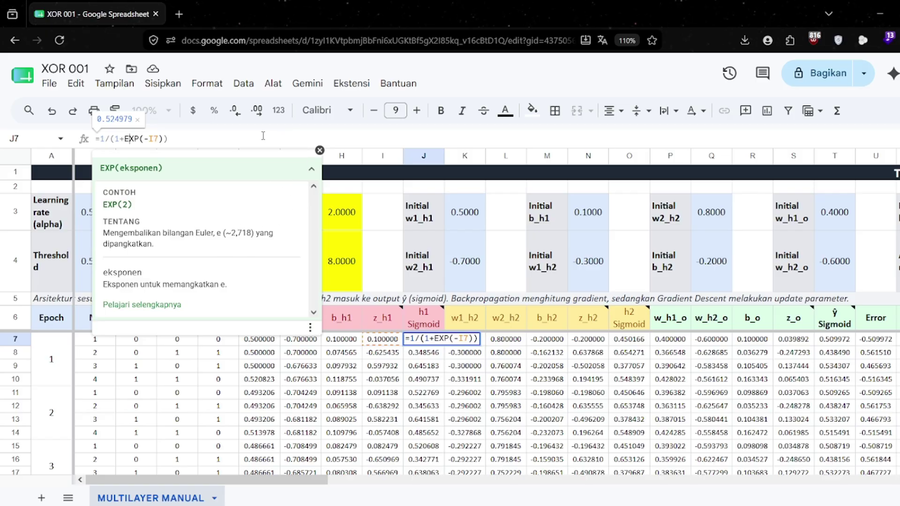
left_click(150, 139)
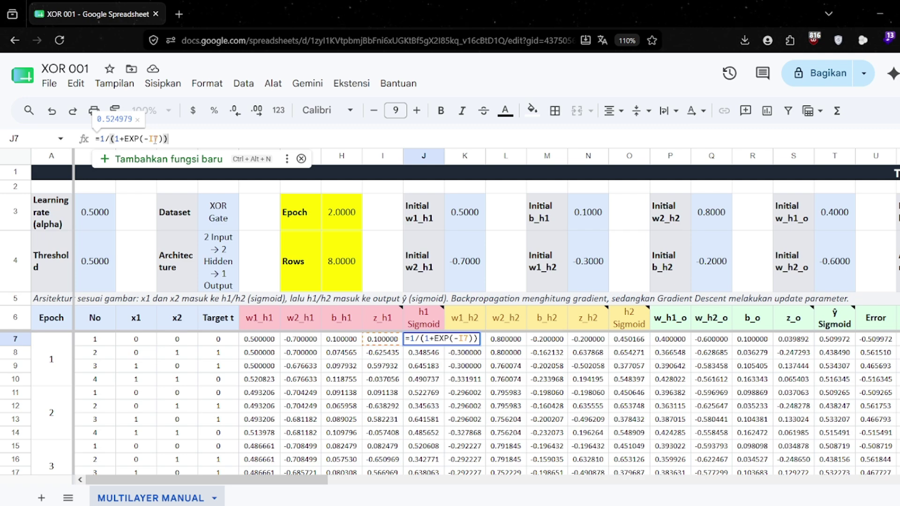
left_click(384, 340)
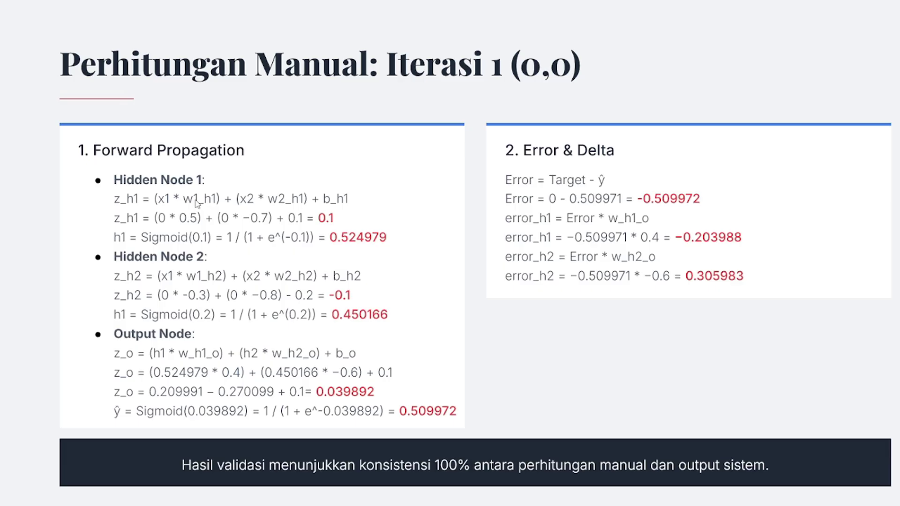
key("alt+Tab")
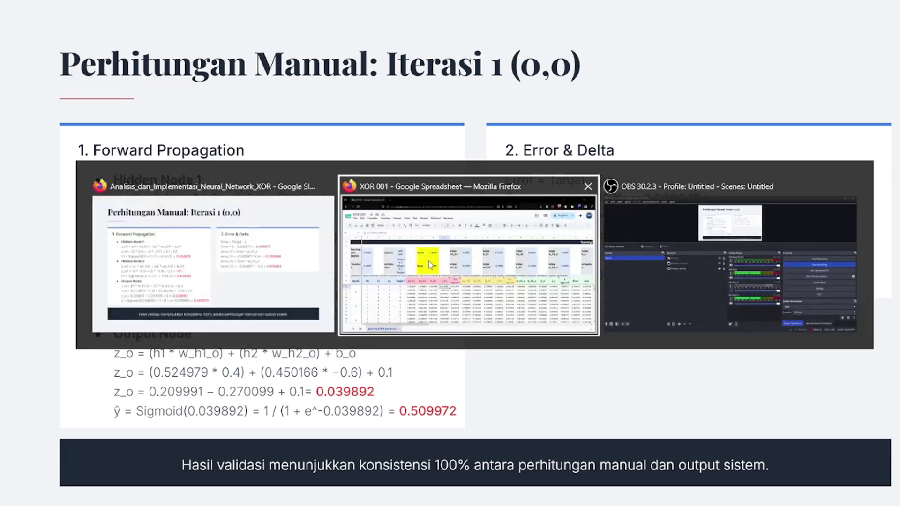
left_click(432, 344)
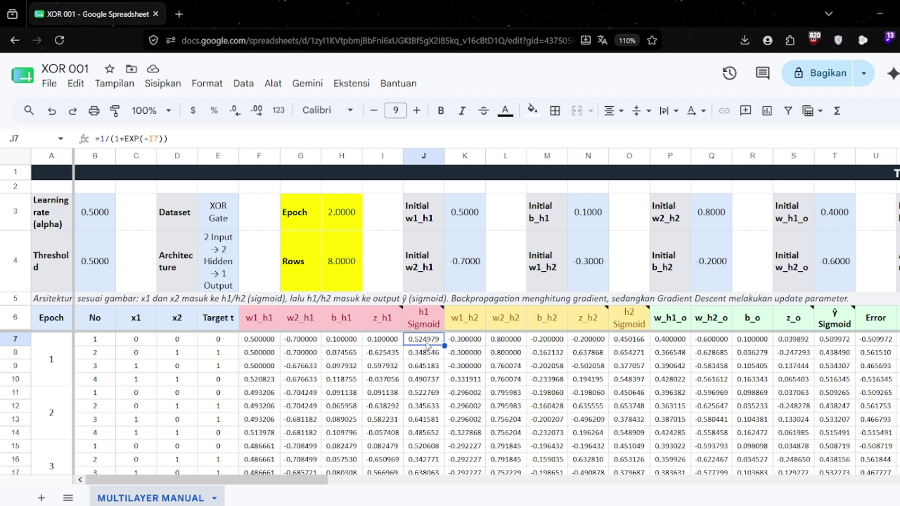
key("alt+Tab")
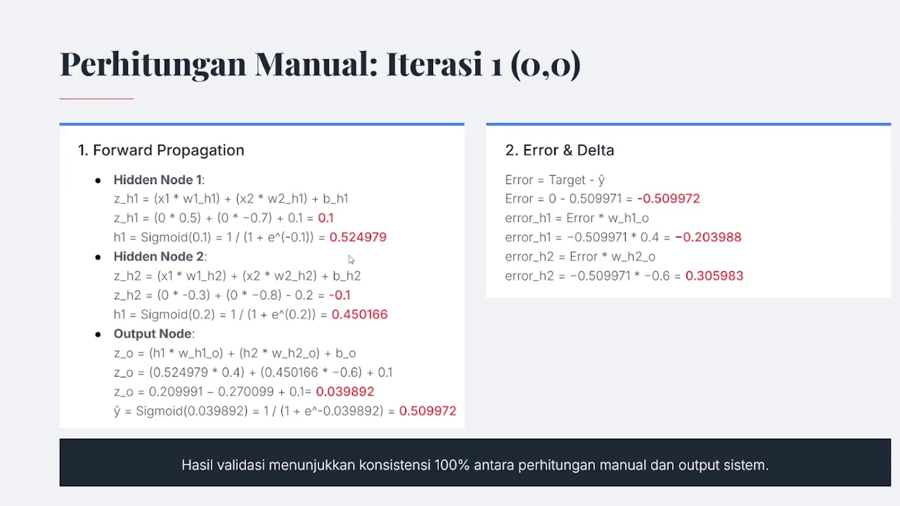
key("alt+Tab")
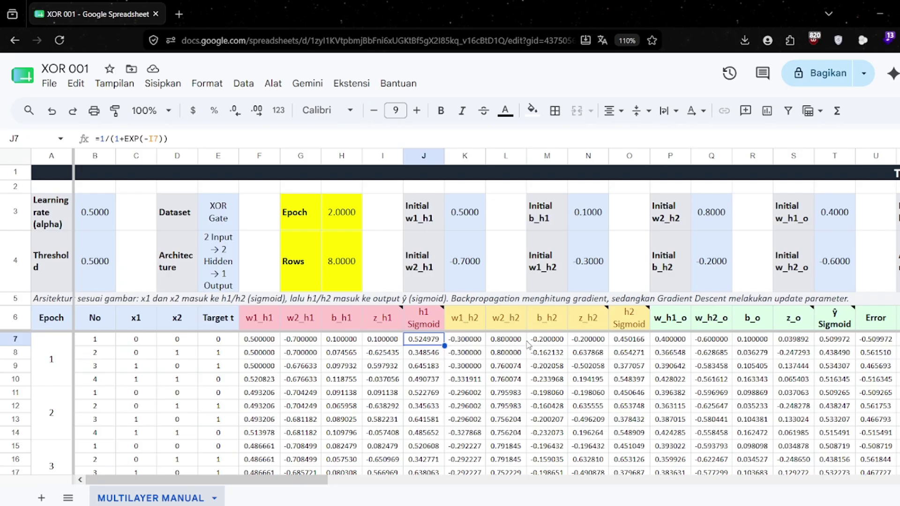
Inspect the z_h2 and h2 Sigmoid formulas in N7 and O7 against J7 and the slide's Hidden Node 2 calculation.
left_click(622, 341)
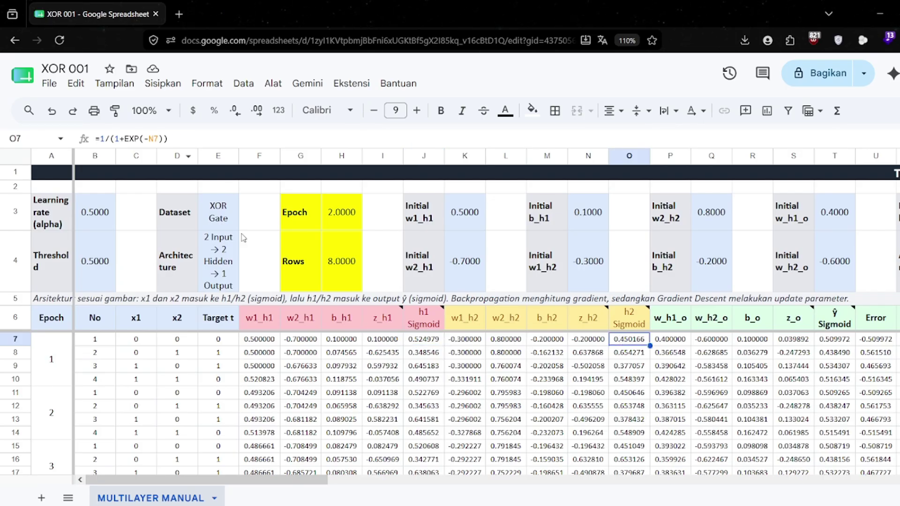
left_click(594, 341)
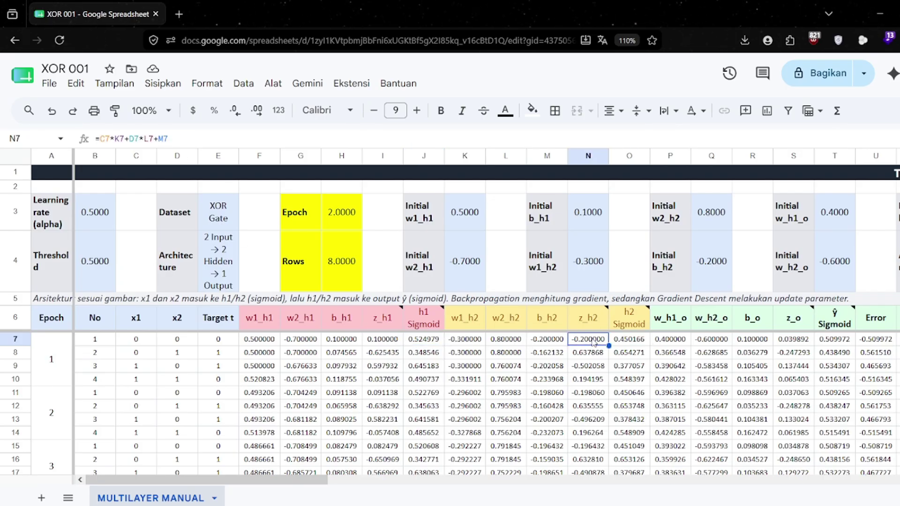
left_click(424, 345)
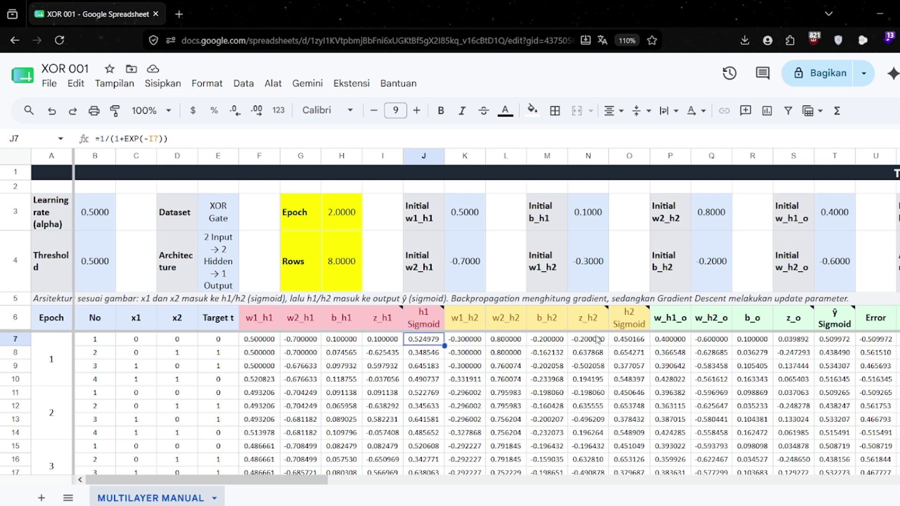
left_click(621, 344)
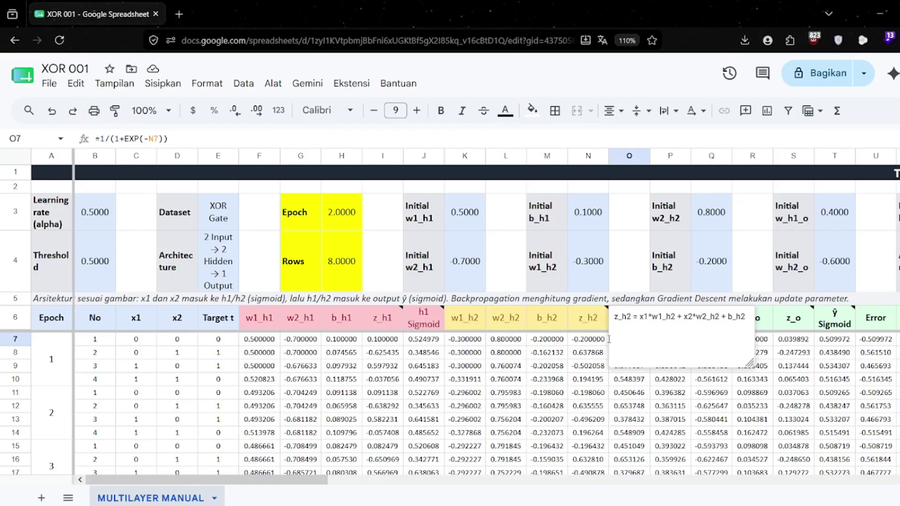
left_click(589, 341)
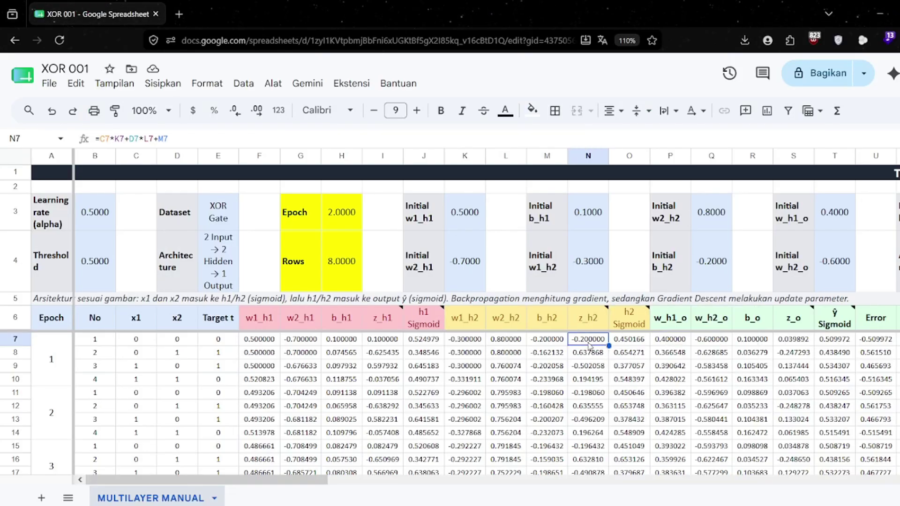
left_click(627, 345)
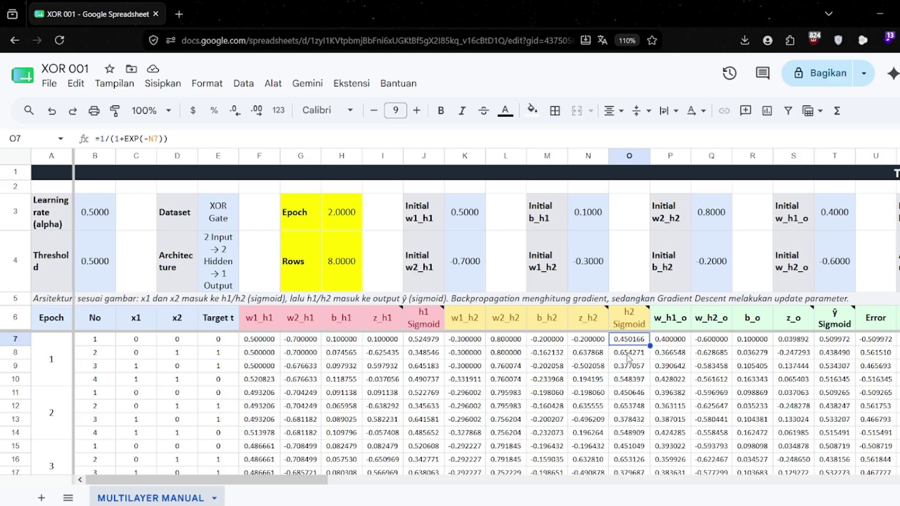
key("alt+Tab")
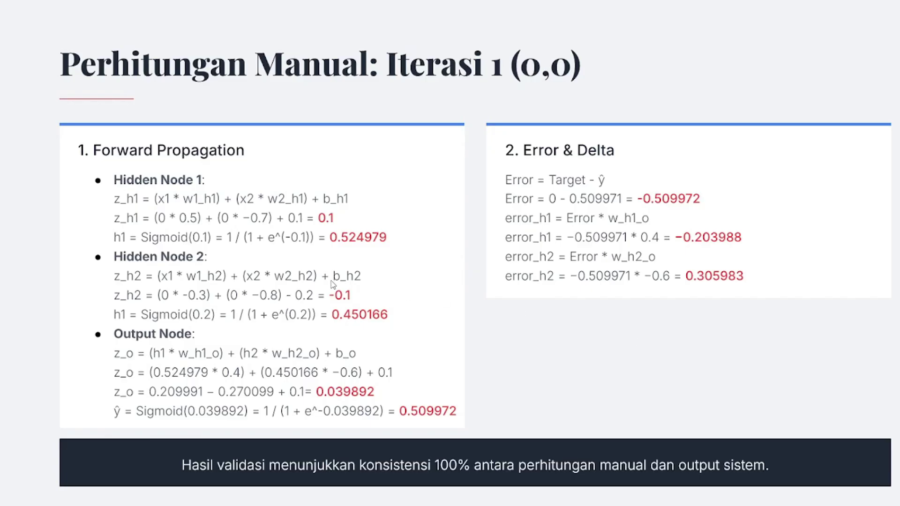
key("alt+Tab")
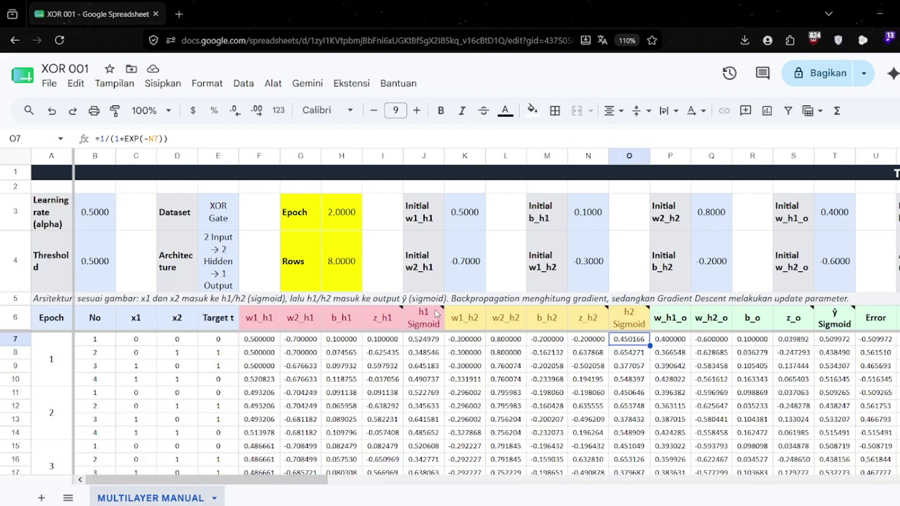
Inspect the output node cells w_h1_o in P7 and ŷ Sigmoid in T7, comparing them with the slide's Output Node calculation.
left_click(671, 340)
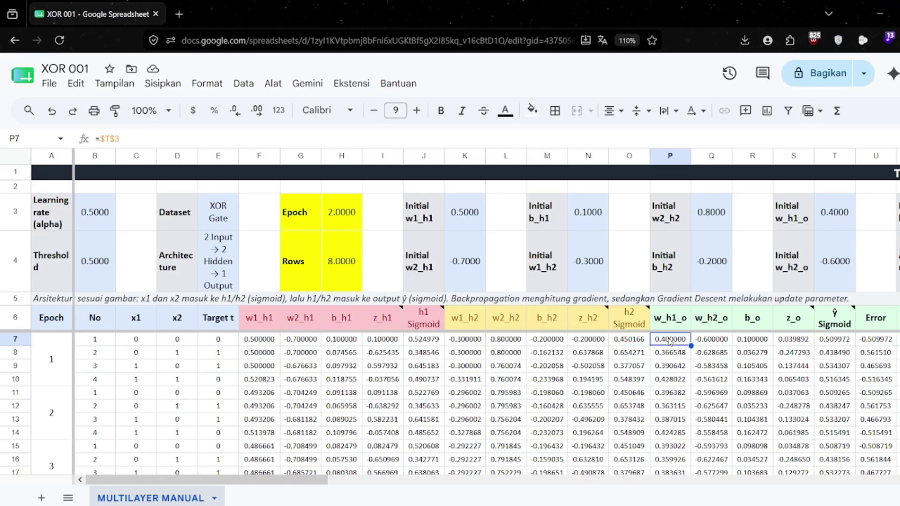
left_click_drag(293, 481, 378, 488)
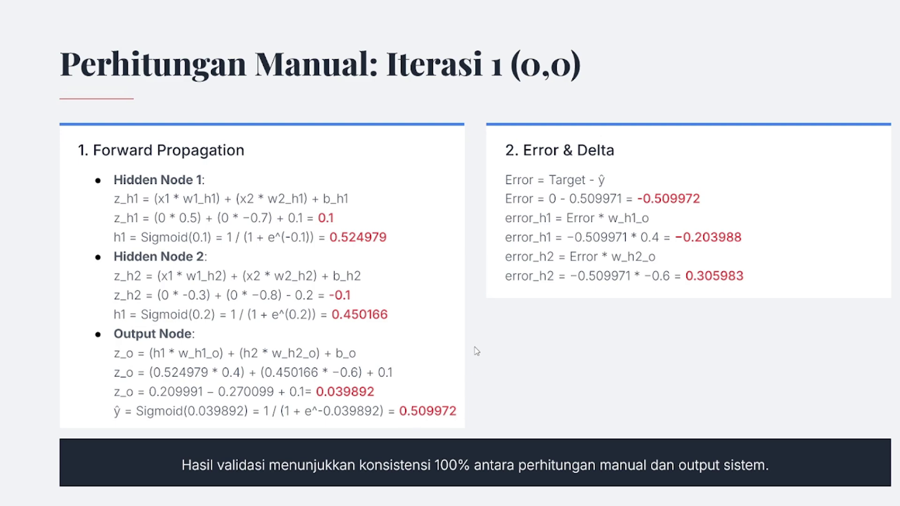
key("alt+Tab")
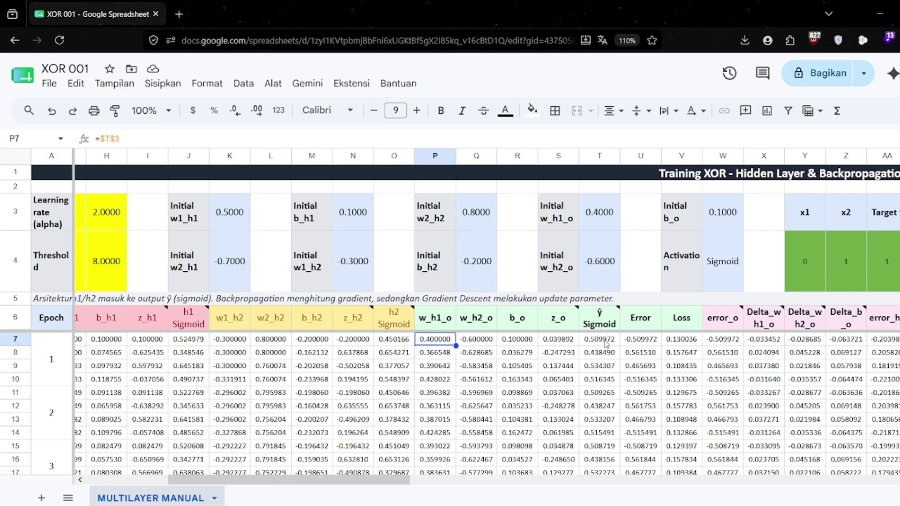
left_click(605, 342)
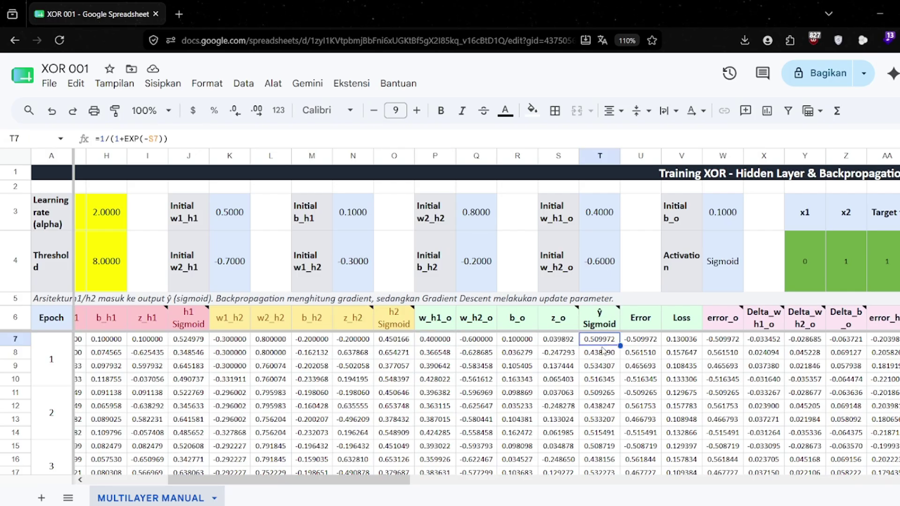
key("alt+Tab")
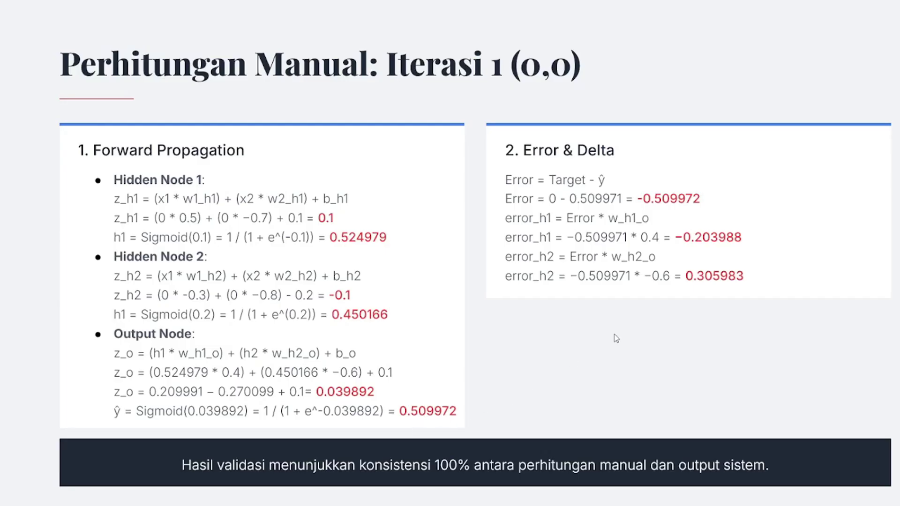
key("alt+Tab")
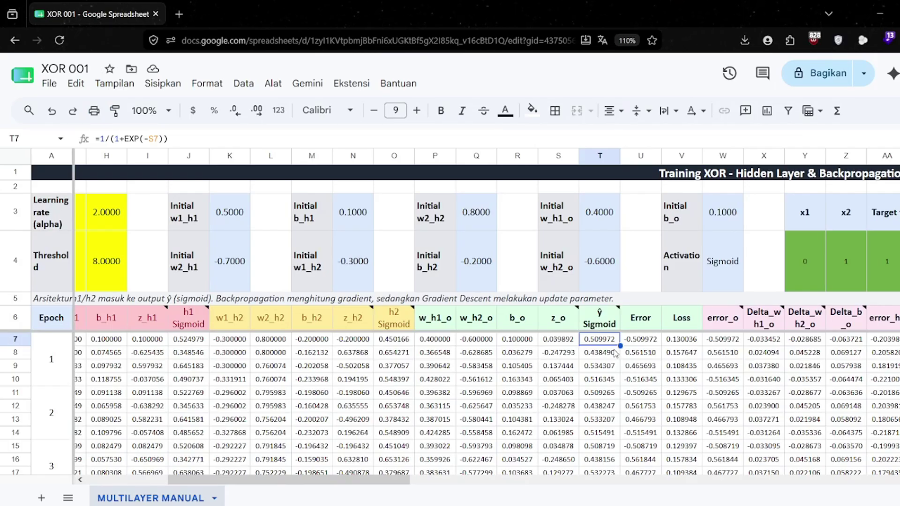
Examine the Error formula in U7 together with the Target t and ŷ Sigmoid columns it uses.
left_click(656, 343)
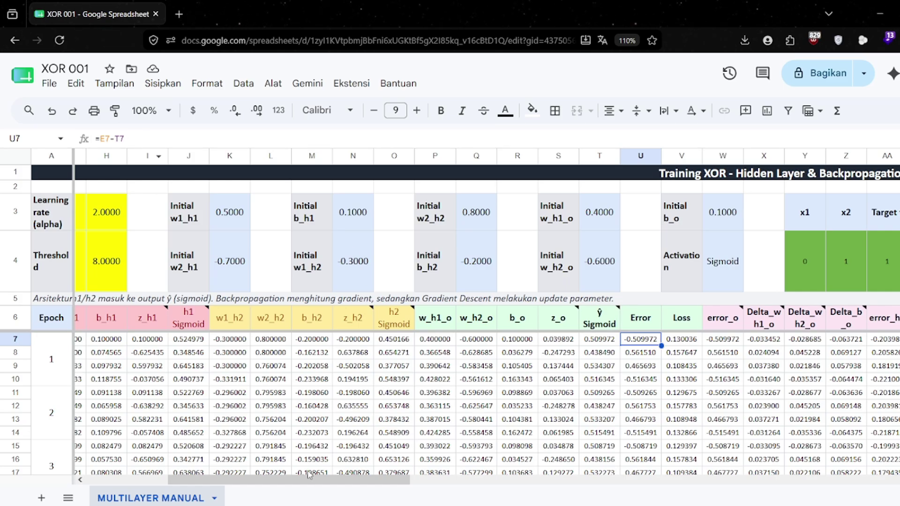
left_click_drag(309, 481, 227, 481)
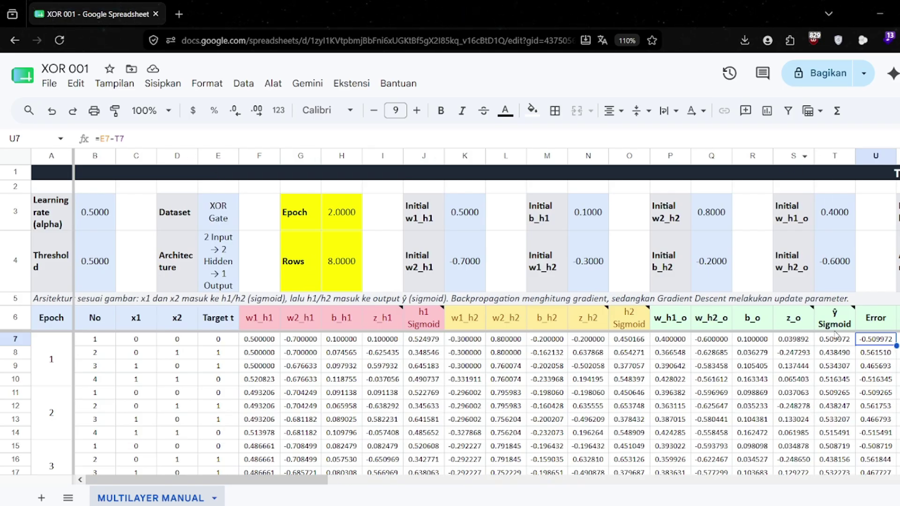
left_click_drag(244, 480, 366, 488)
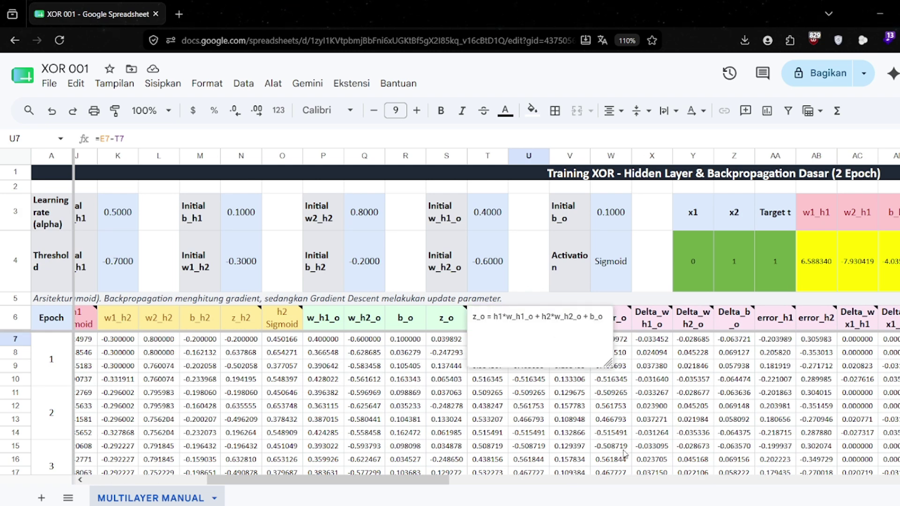
Inspect the Delta_w_h1_o formula in X7 and compare the row 7 error and delta columns with the Backward Propagation slide.
left_click(661, 341)
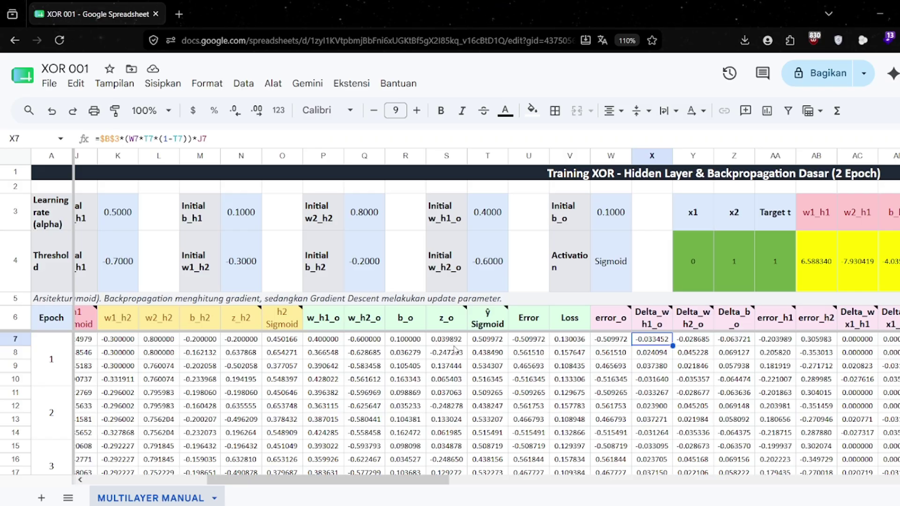
left_click_drag(425, 487, 498, 469)
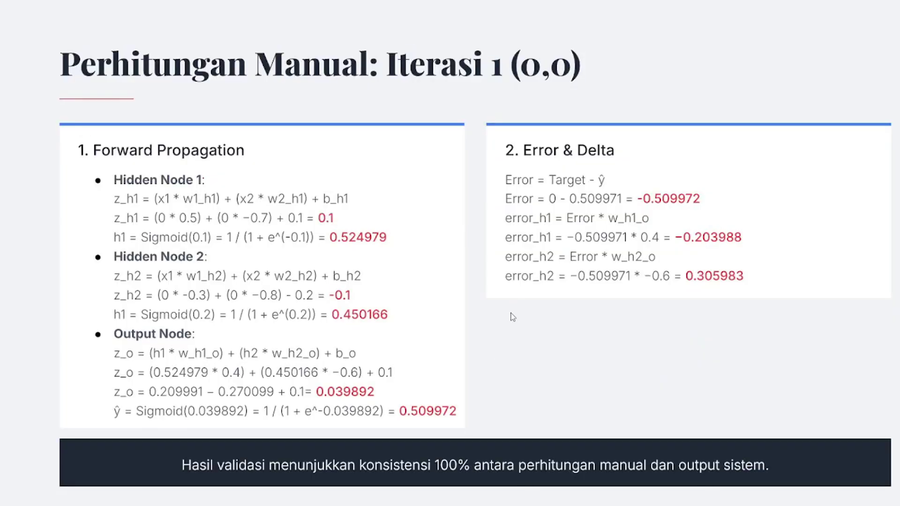
key("Right")
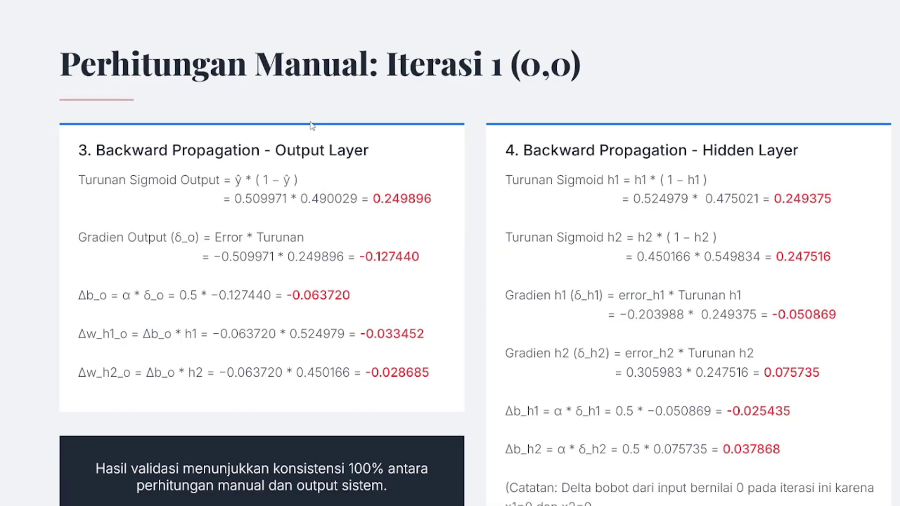
key("alt+Tab")
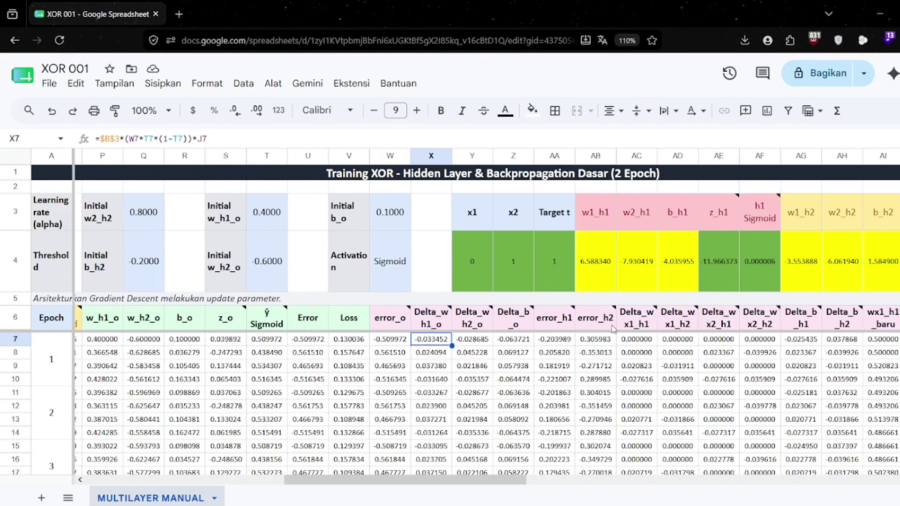
key("alt+Tab")
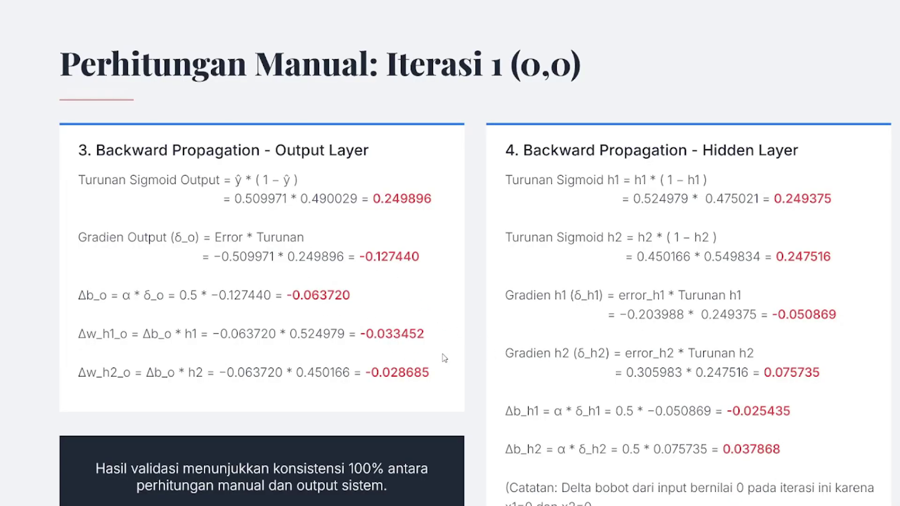
Return to the XOR 001 spreadsheet and inspect the error_h2 formula in AB7 alongside the neighbouring delta columns.
key("alt+Tab")
left_click(585, 354)
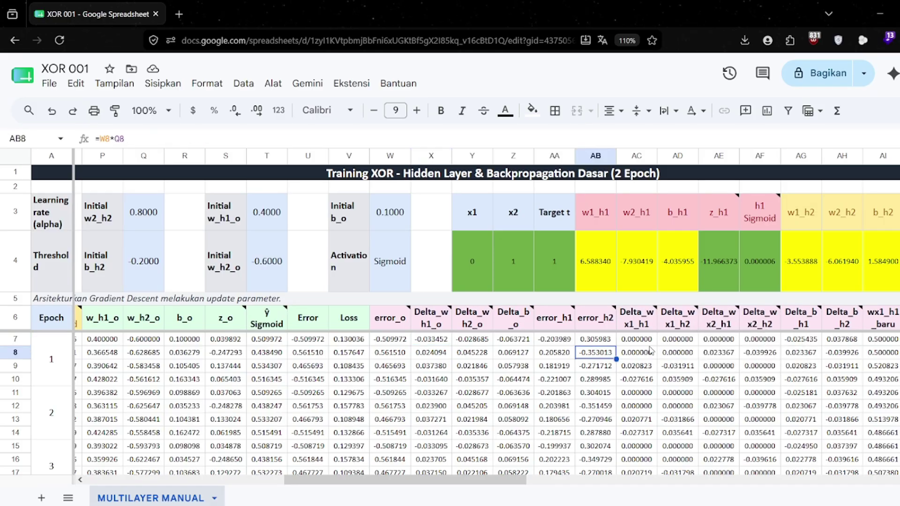
left_click_drag(444, 483, 547, 488)
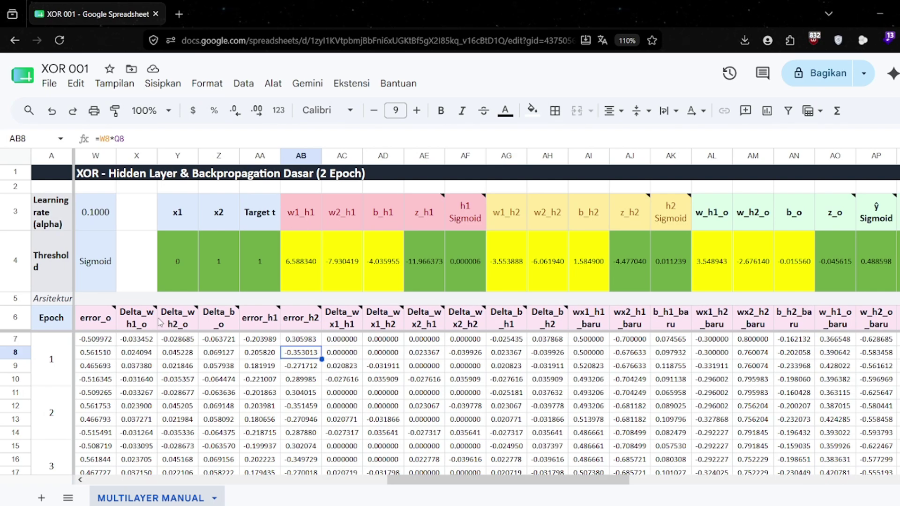
mouse_move(429, 482)
left_mouse_down()
mouse_move(459, 484)
mouse_move(436, 485)
left_mouse_up()
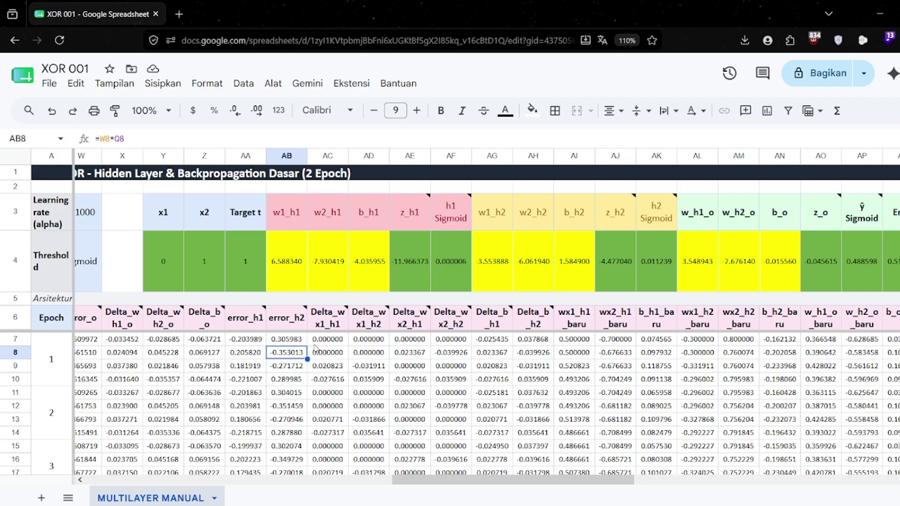
left_click(296, 341)
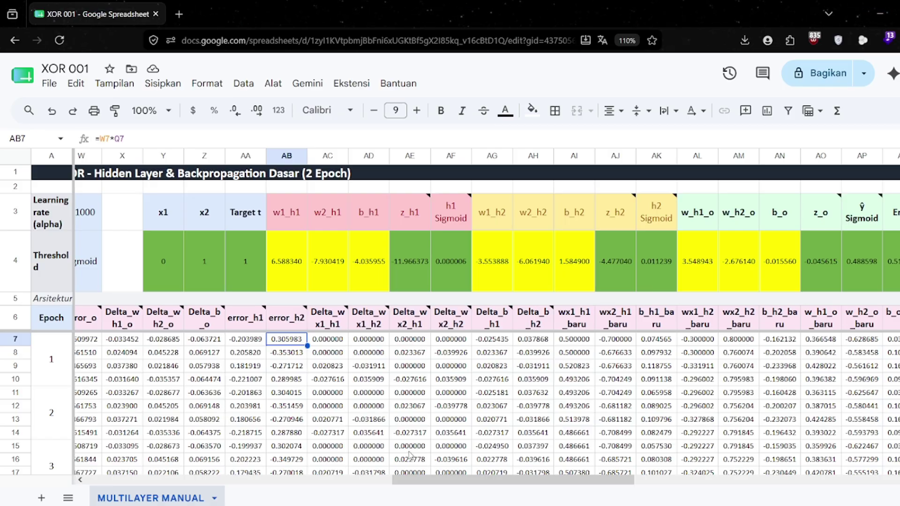
Compare the slide's Backward Propagation - Output Layer calculations with the Delta_b_o, Delta_w_h1_o and Delta_w_h2_o formulas in Z7, X7 and Y7.
left_click_drag(470, 480, 448, 484)
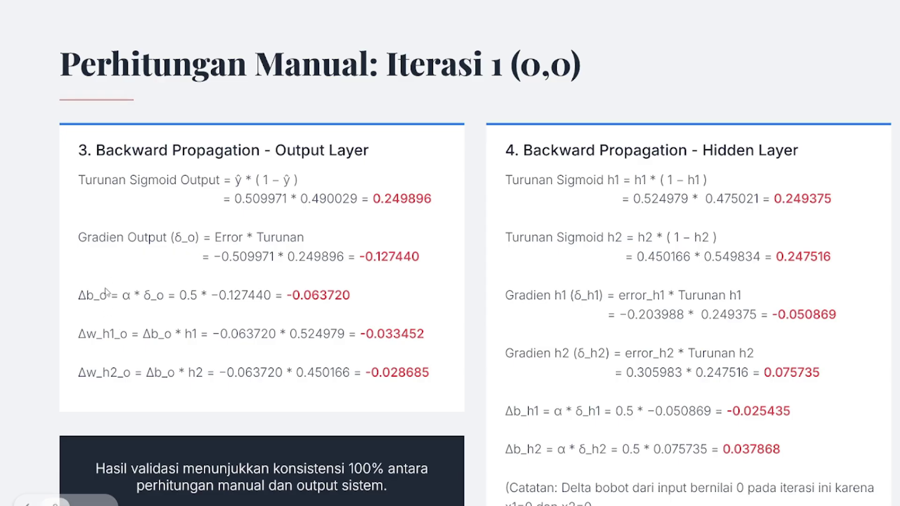
key("alt+Tab")
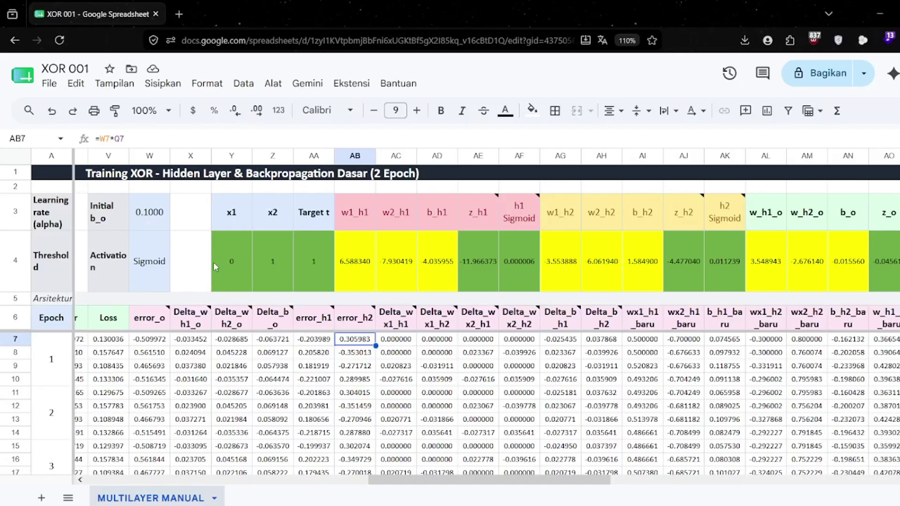
mouse_move(280, 318)
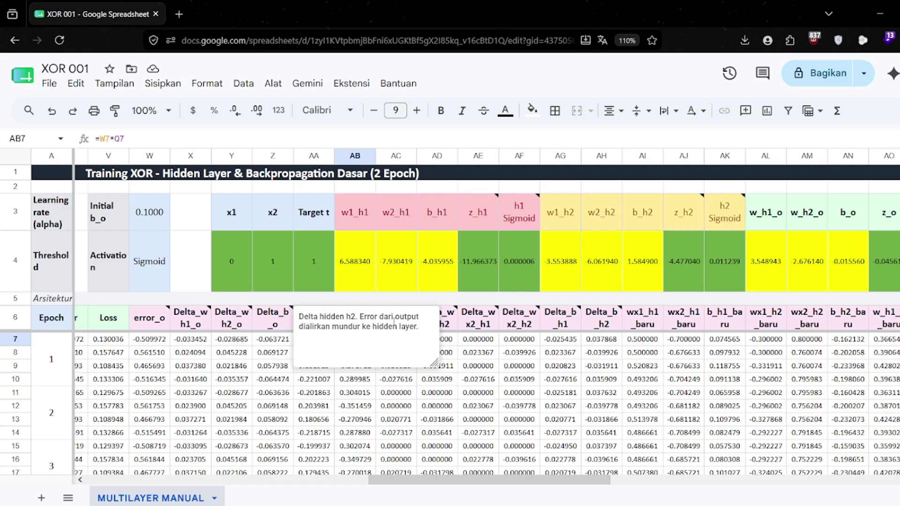
left_click(269, 339)
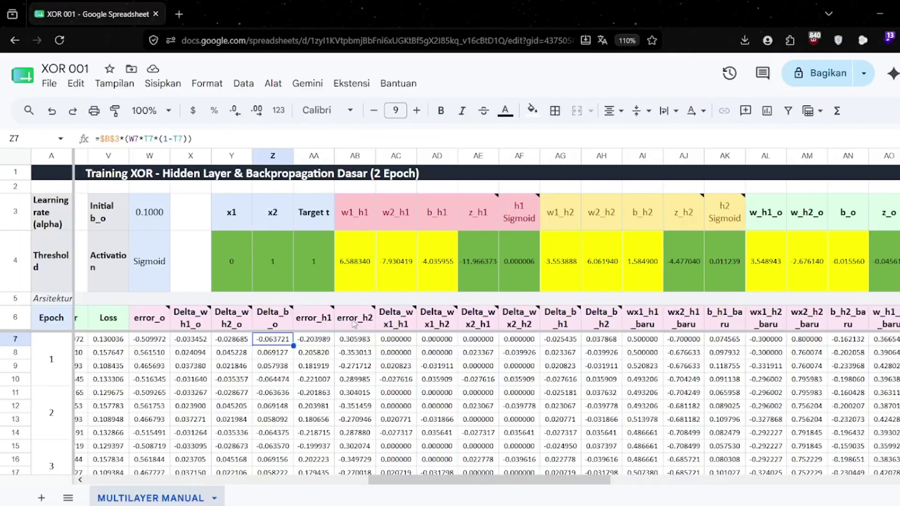
mouse_move(398, 321)
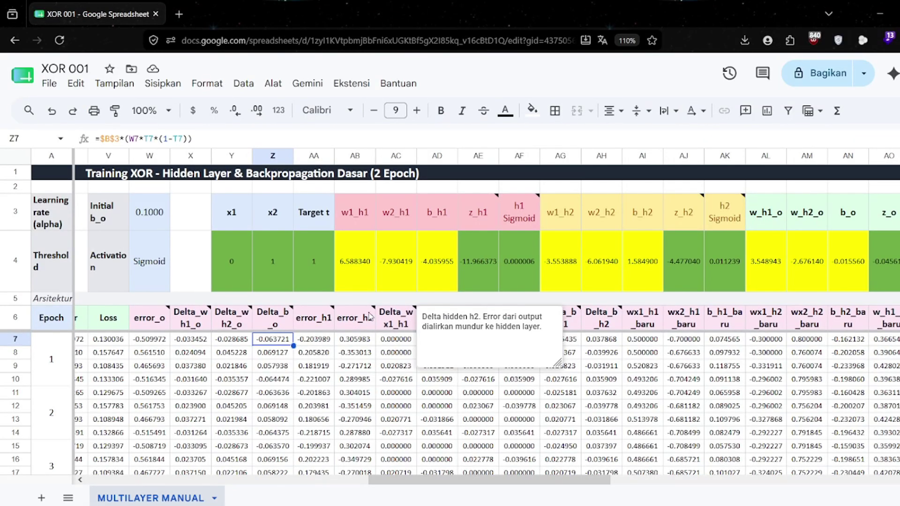
left_click(194, 342)
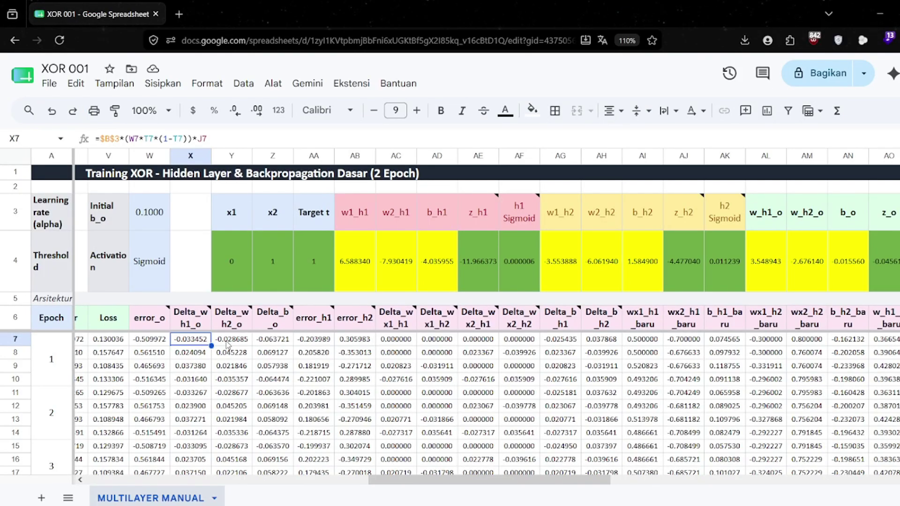
left_click(227, 343)
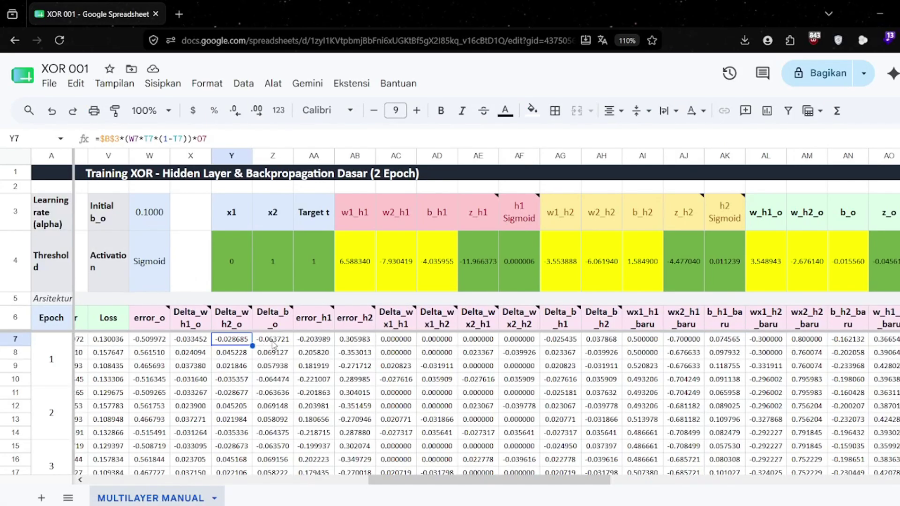
left_click(274, 342)
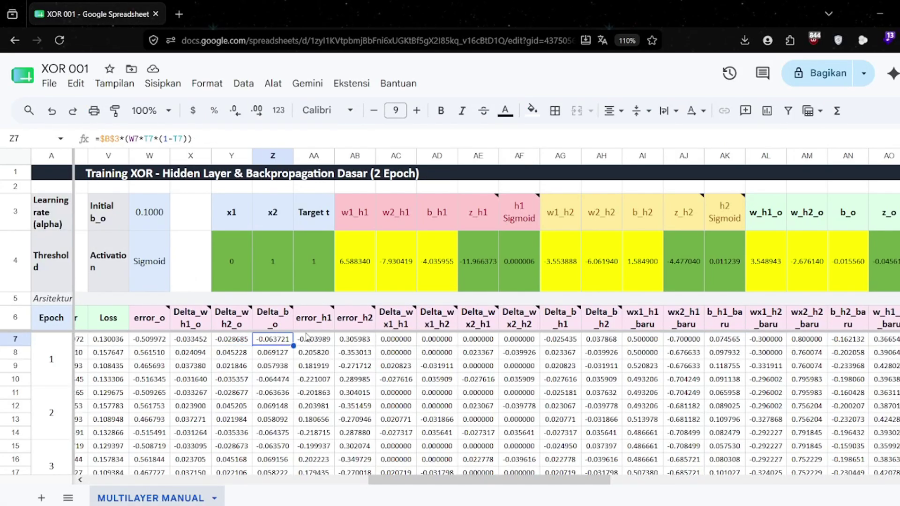